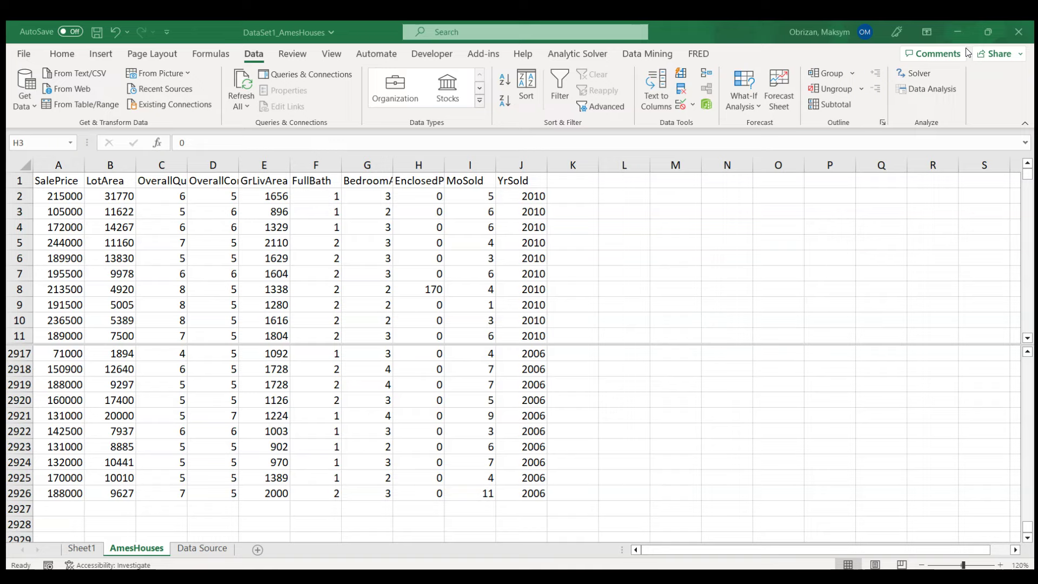
mouse_move(259, 43)
left_mouse_down()
mouse_move(234, 44)
mouse_move(266, 81)
mouse_move(262, 37)
left_mouse_up()
mouse_move(968, 85)
left_mouse_down()
mouse_move(934, 77)
mouse_move(873, 93)
mouse_move(971, 103)
mouse_move(969, 88)
left_mouse_up()
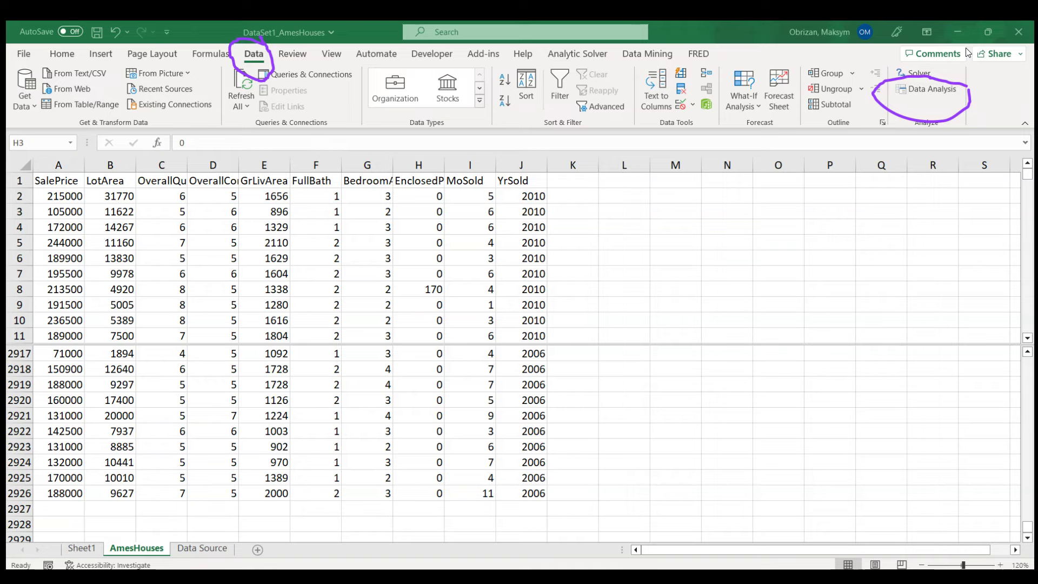
key("Escape")
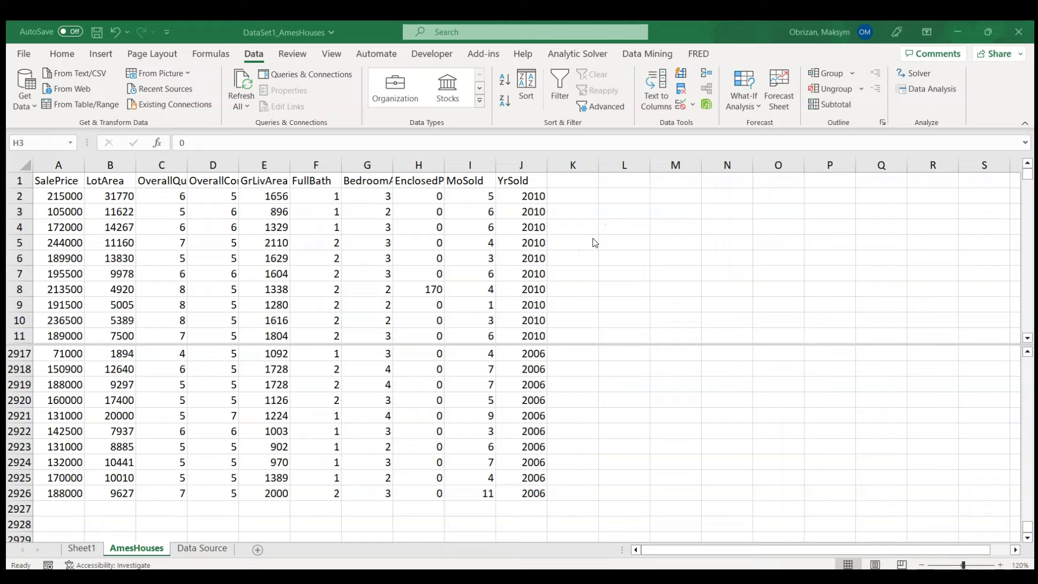
Open the Regression tool from the data analysis tools and move its dialog clear of the data columns
left_click(915, 94)
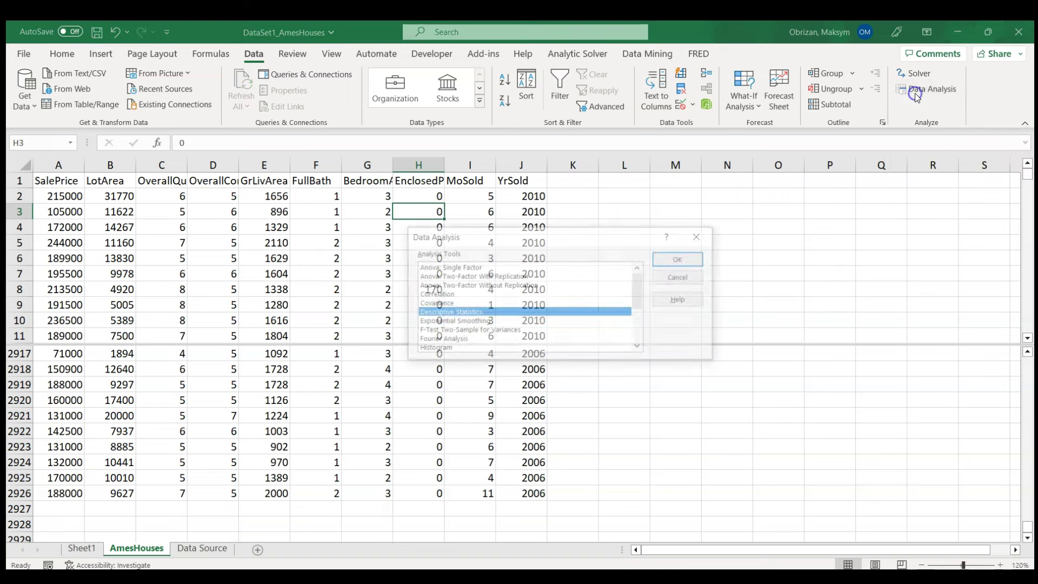
left_click(640, 347)
left_click(640, 347)
left_click(640, 347)
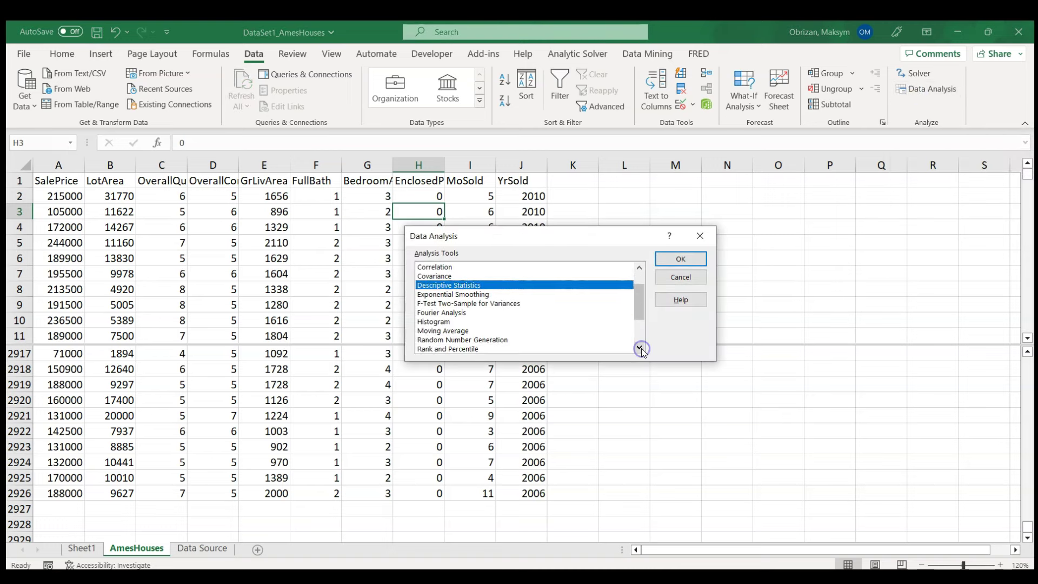
left_click(640, 347)
left_click(640, 347)
left_click(486, 339)
left_click(680, 259)
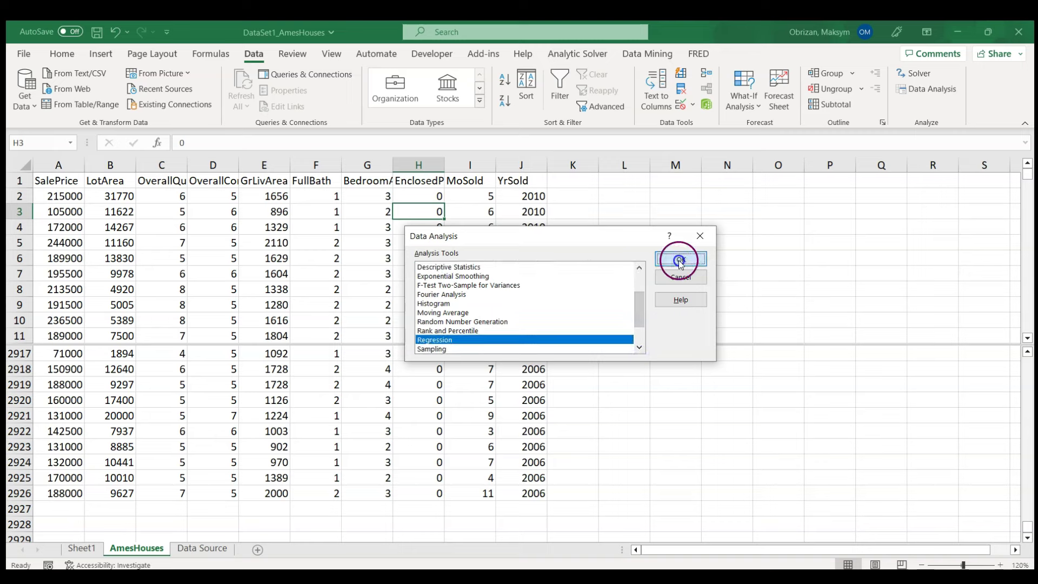
left_click(606, 171)
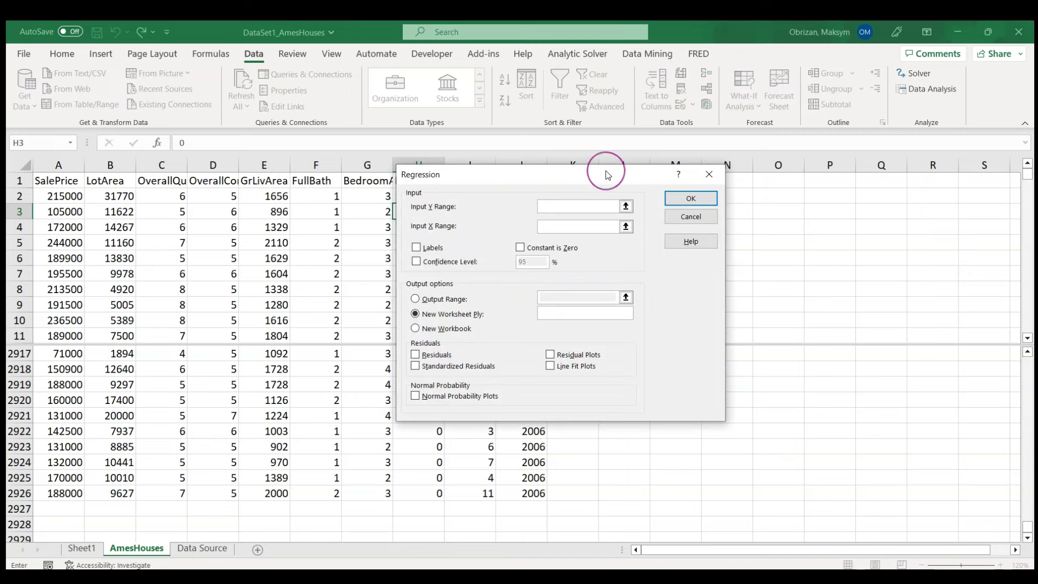
left_click_drag(606, 171, 779, 201)
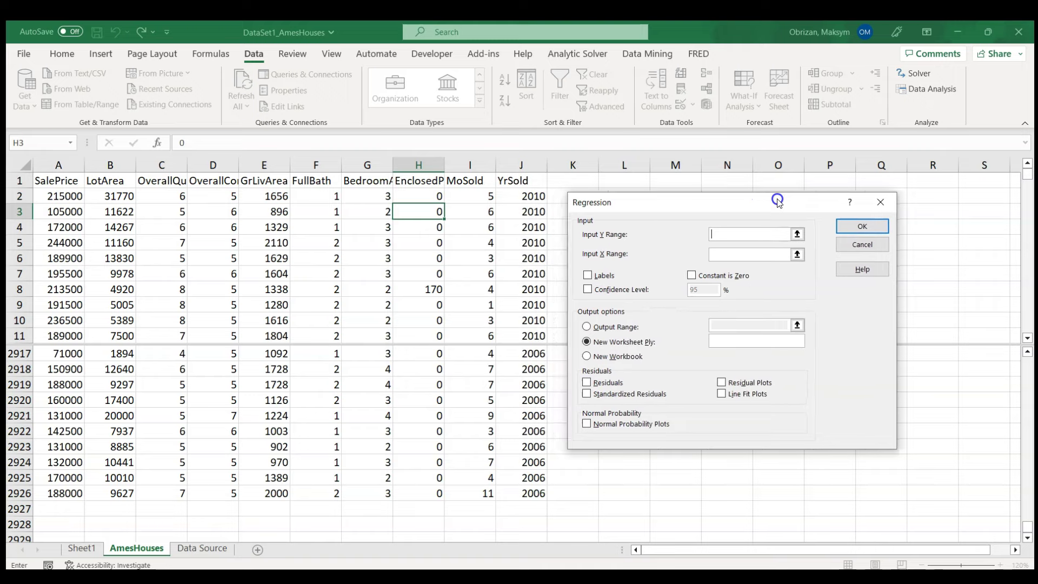
Set the regression's Input Y Range to the SalePrice column including its header, $A$1:$A$2926
left_click(728, 234)
left_click(797, 234)
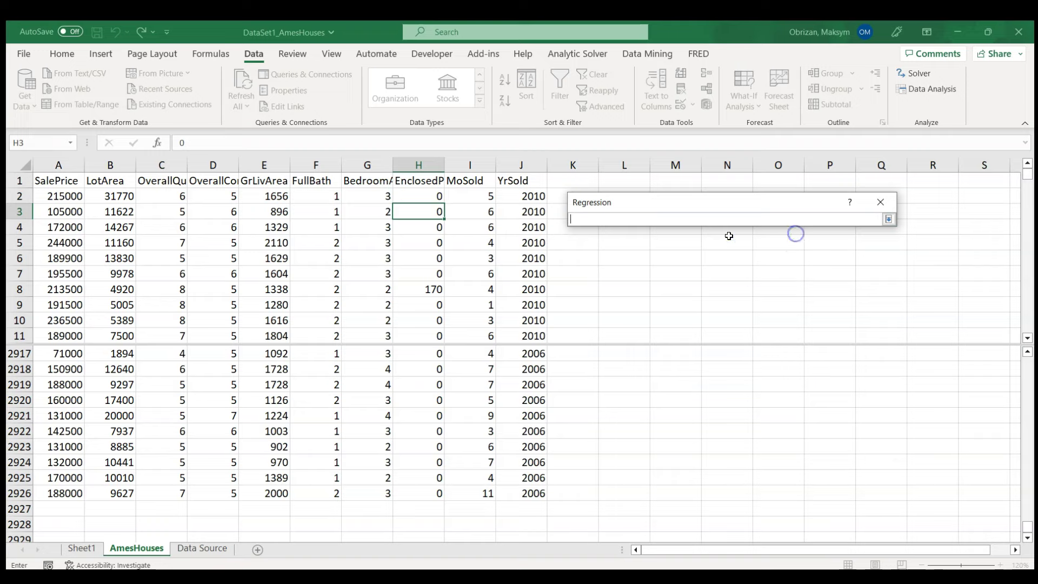
left_click(69, 182)
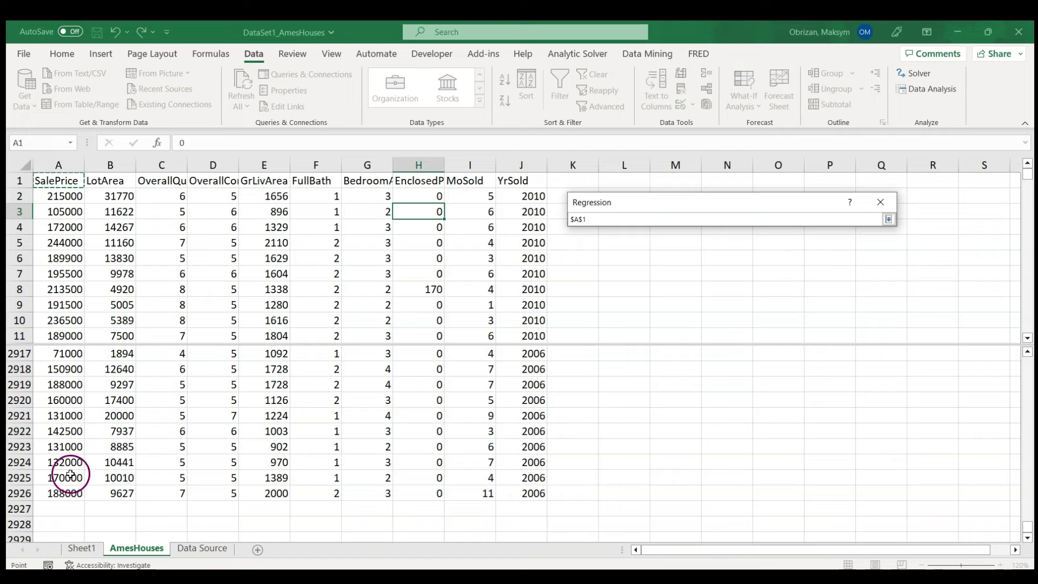
left_click(65, 489, "shift")
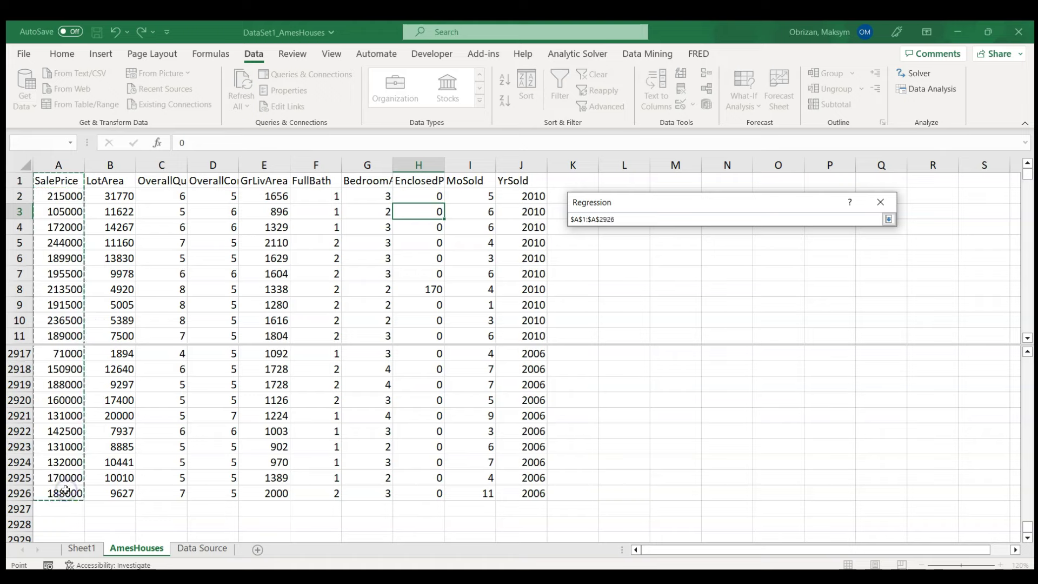
left_click(888, 219)
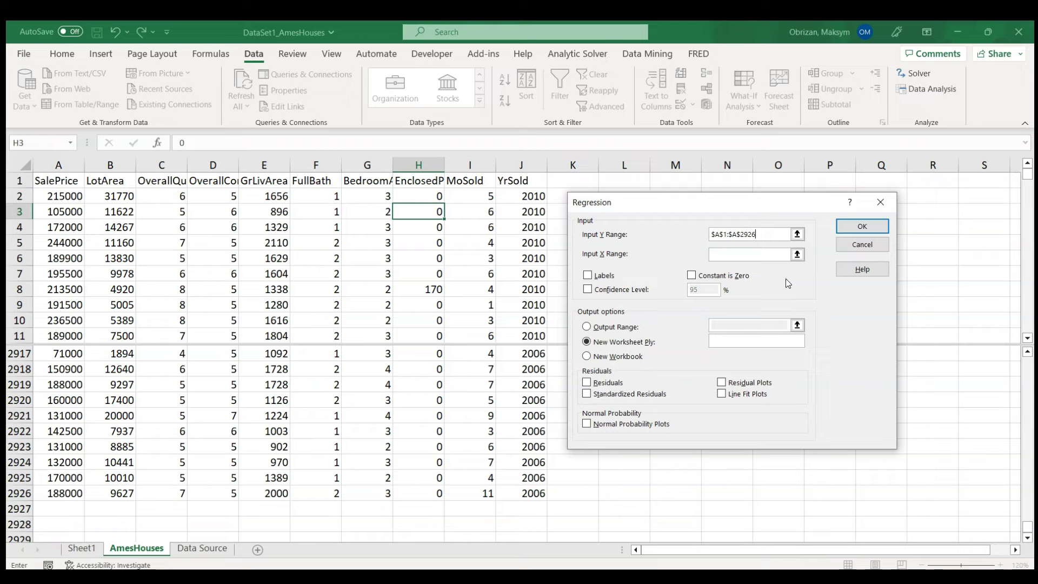
Set the Input X Range to the LotArea through OverallCond columns, $B$1:$D$2926, and enable Labels
left_click(798, 254)
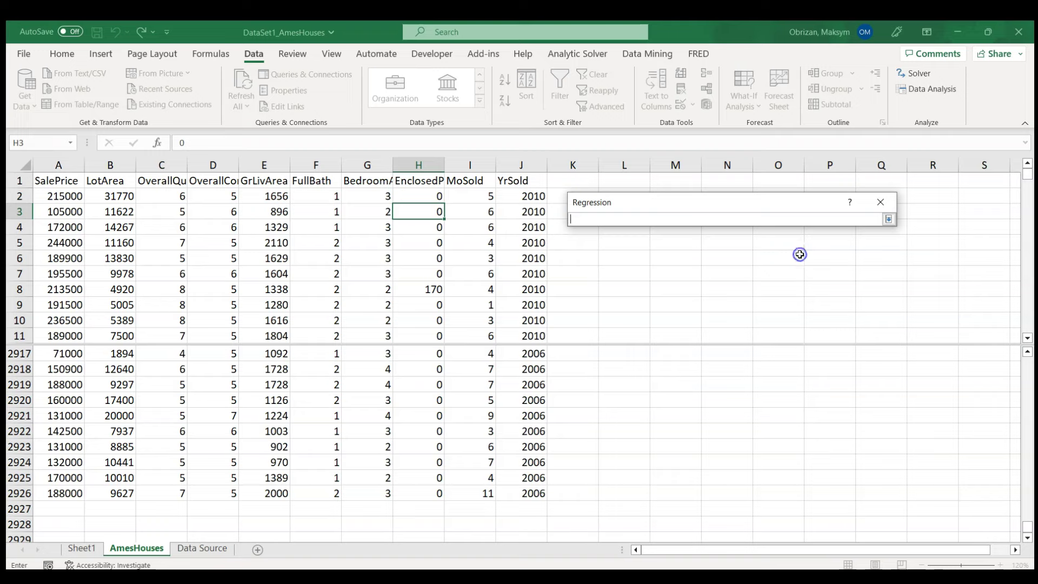
left_click(111, 182)
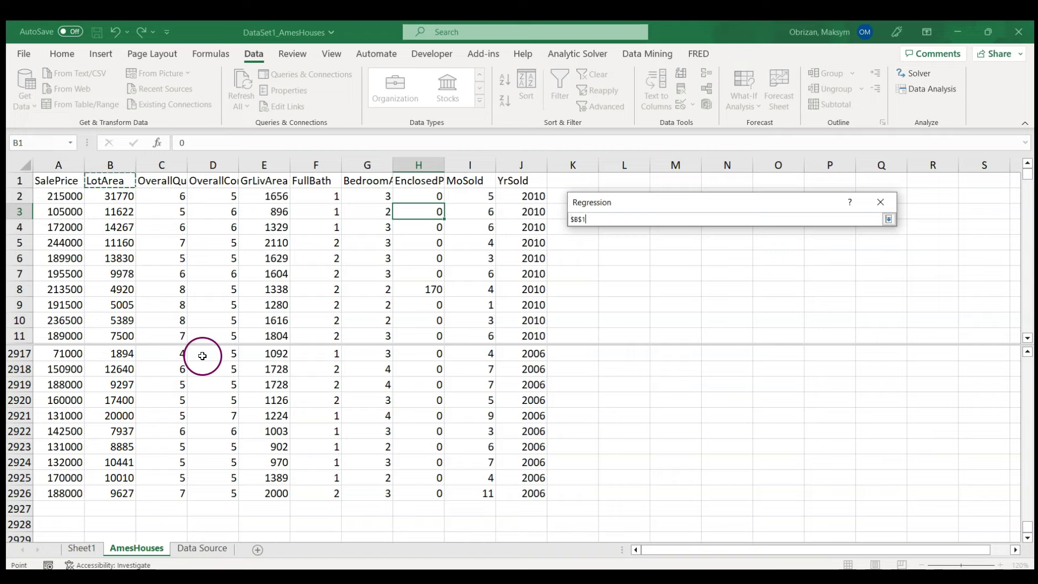
left_click(220, 494, "shift")
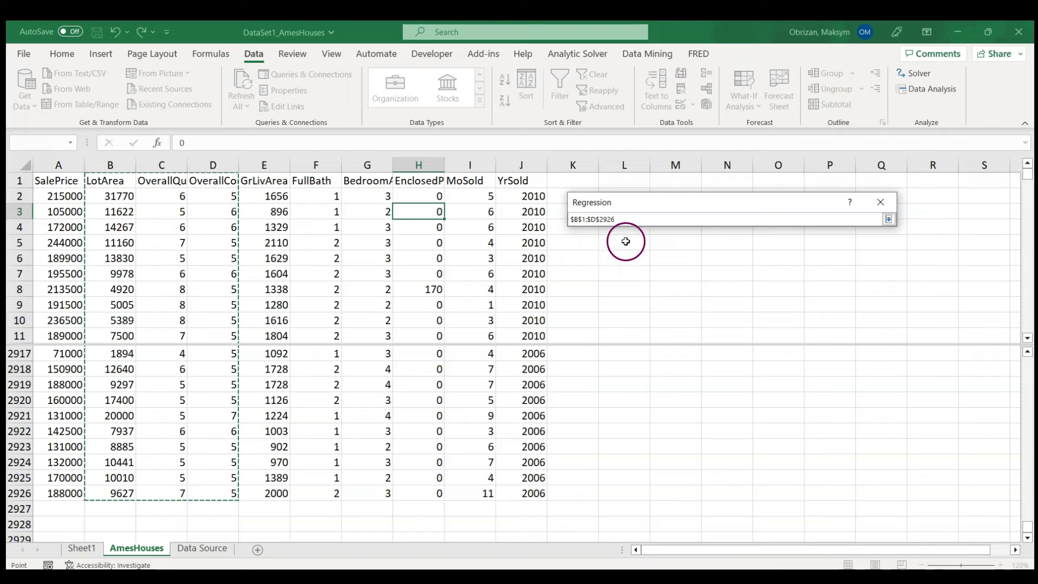
left_click(888, 219)
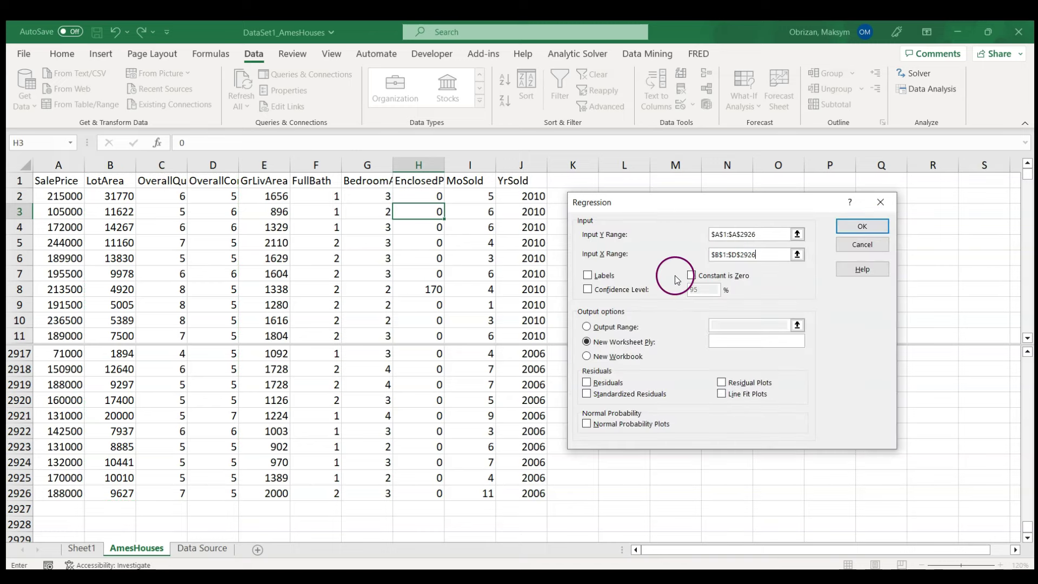
left_click(588, 276)
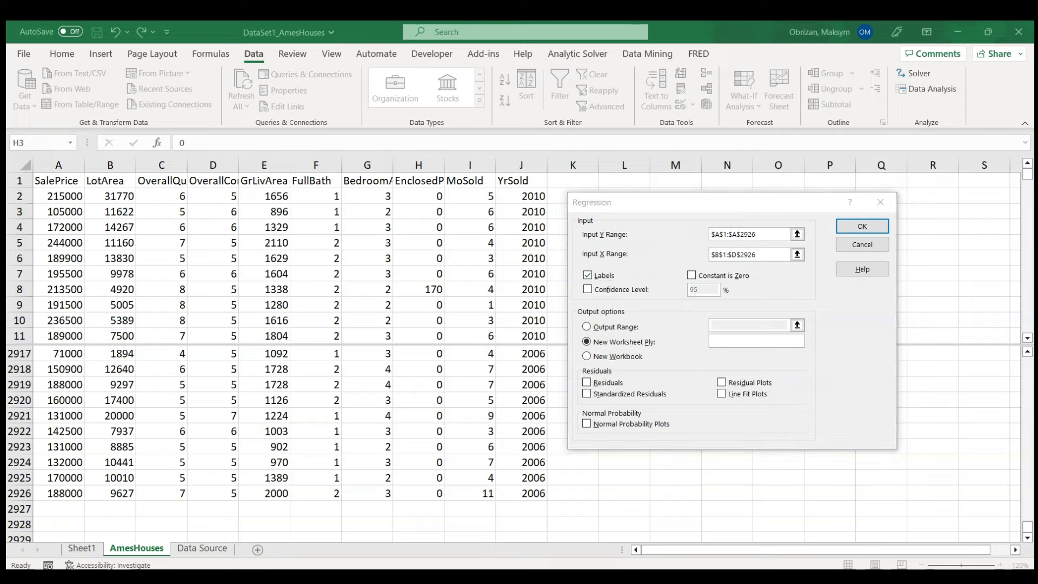
mouse_move(724, 226)
left_mouse_down()
mouse_move(692, 228)
mouse_move(754, 243)
mouse_move(818, 241)
mouse_move(433, 133)
mouse_move(107, 87)
mouse_move(58, 185)
mouse_move(80, 175)
left_mouse_up()
mouse_move(808, 242)
left_mouse_down()
mouse_move(707, 250)
mouse_move(747, 267)
mouse_move(827, 256)
mouse_move(808, 244)
left_mouse_up()
mouse_move(681, 263)
left_mouse_down()
mouse_move(417, 333)
mouse_move(222, 306)
mouse_move(221, 242)
mouse_move(169, 156)
mouse_move(95, 193)
mouse_move(116, 261)
mouse_move(163, 297)
left_mouse_up()
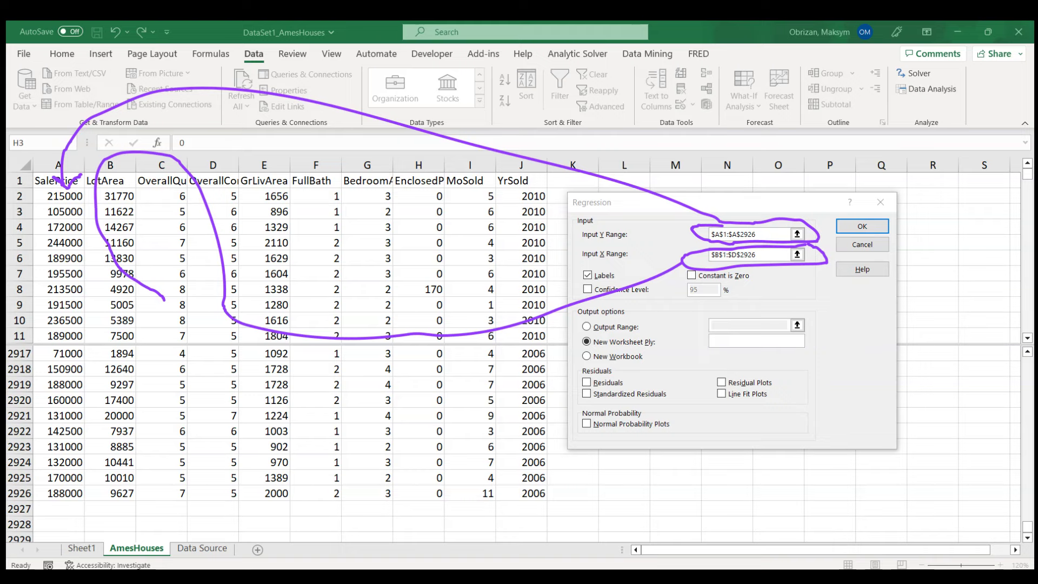
mouse_move(600, 267)
left_mouse_down()
mouse_move(568, 275)
mouse_move(619, 288)
mouse_move(605, 267)
left_mouse_up()
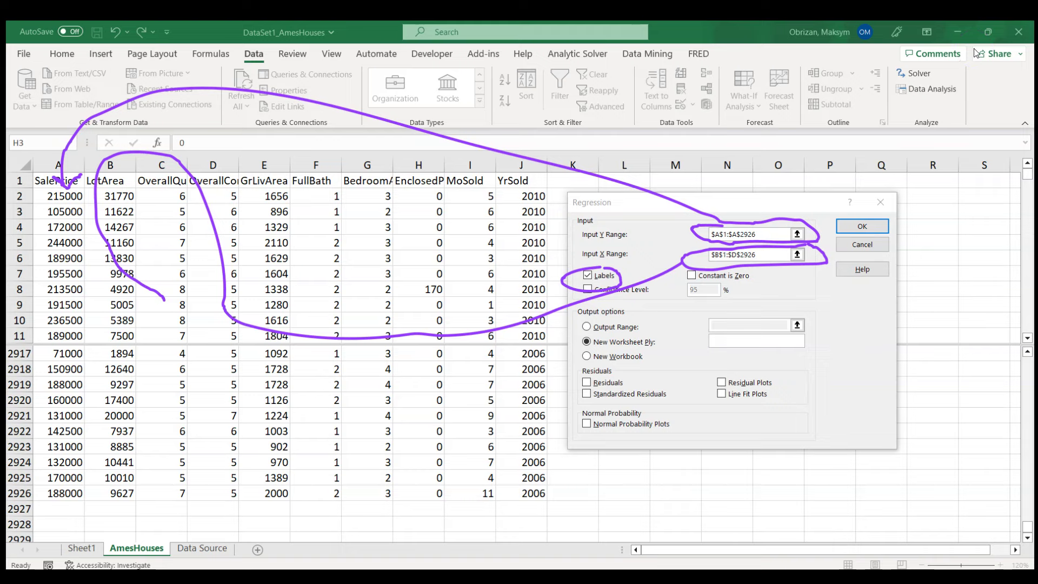
key("Escape")
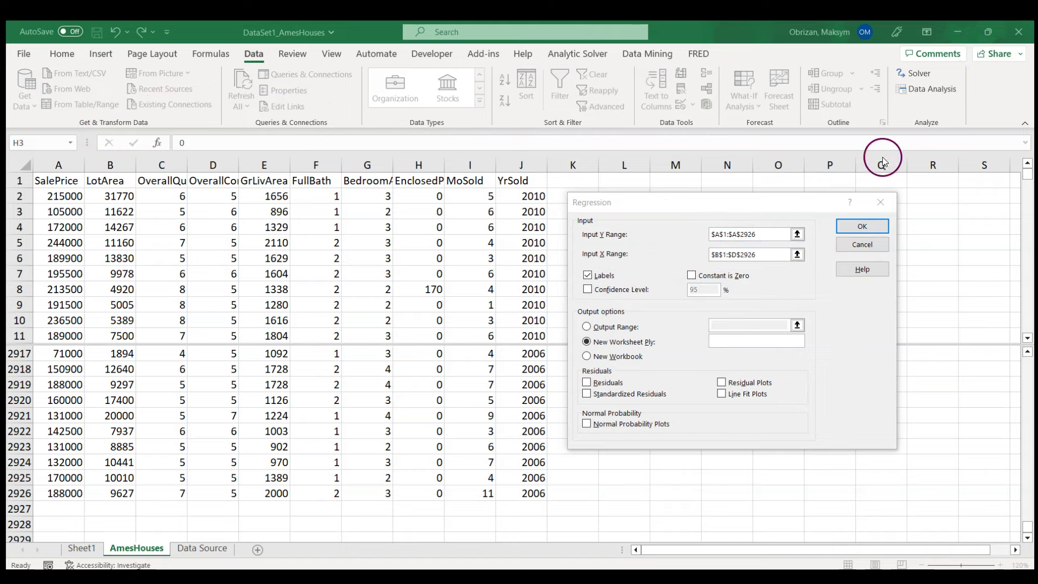
Run the regression with output to a new worksheet and autofit column A of the summary output
left_click(862, 226)
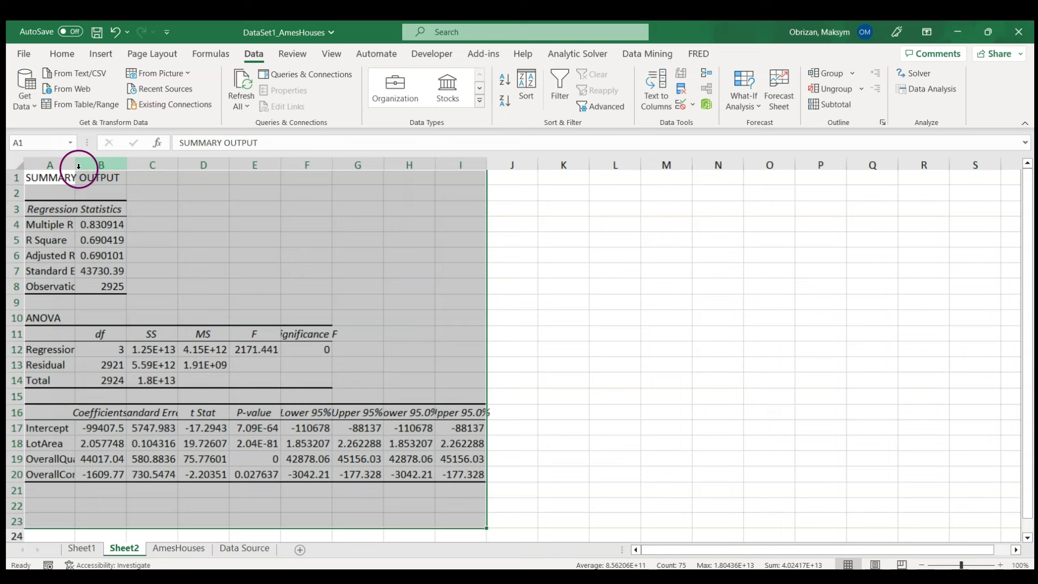
mouse_move(74, 165)
left_mouse_down()
mouse_move(131, 163)
mouse_move(81, 163)
left_mouse_up()
left_click(89, 192)
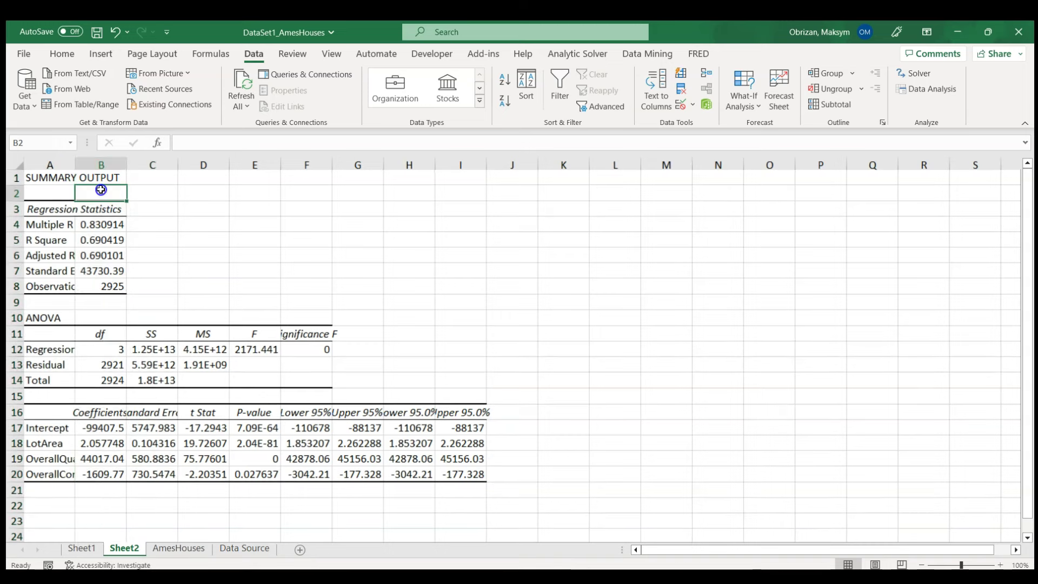
left_click(75, 161)
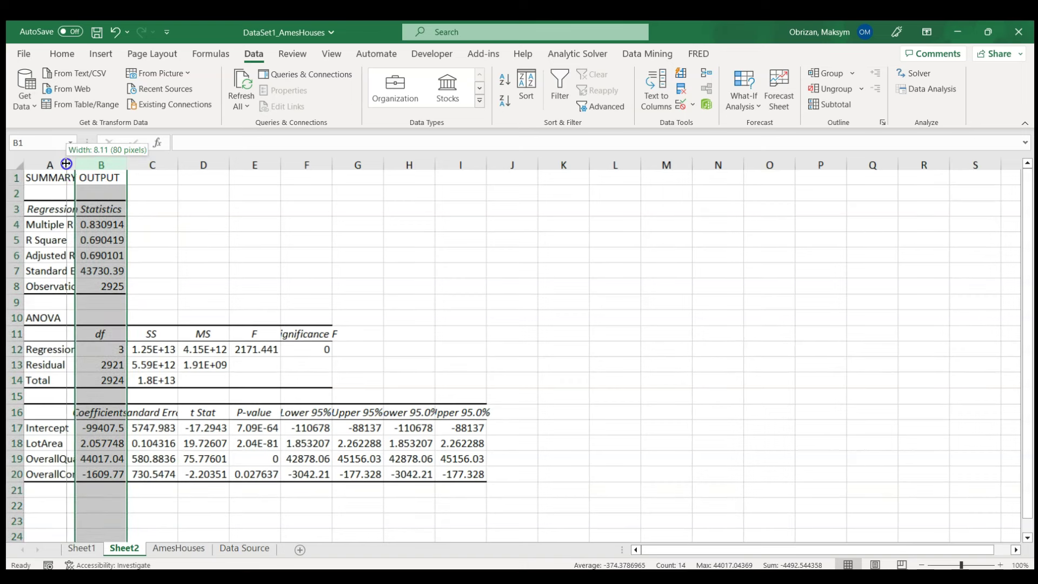
double_click(66, 164)
left_click(296, 241)
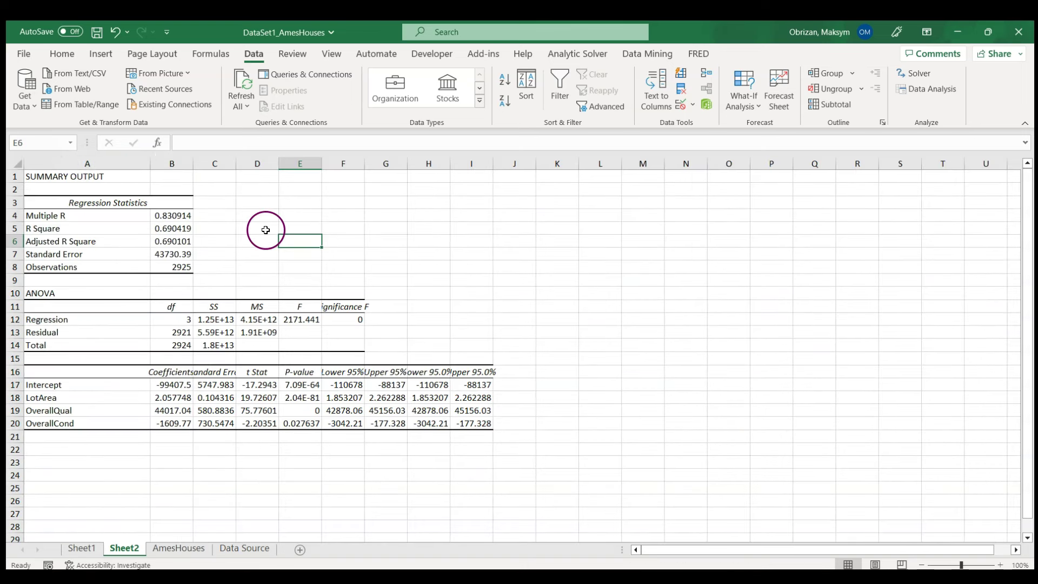
Left-align the coefficient table's header row, row 16, on the regression output sheet
left_click(966, 565)
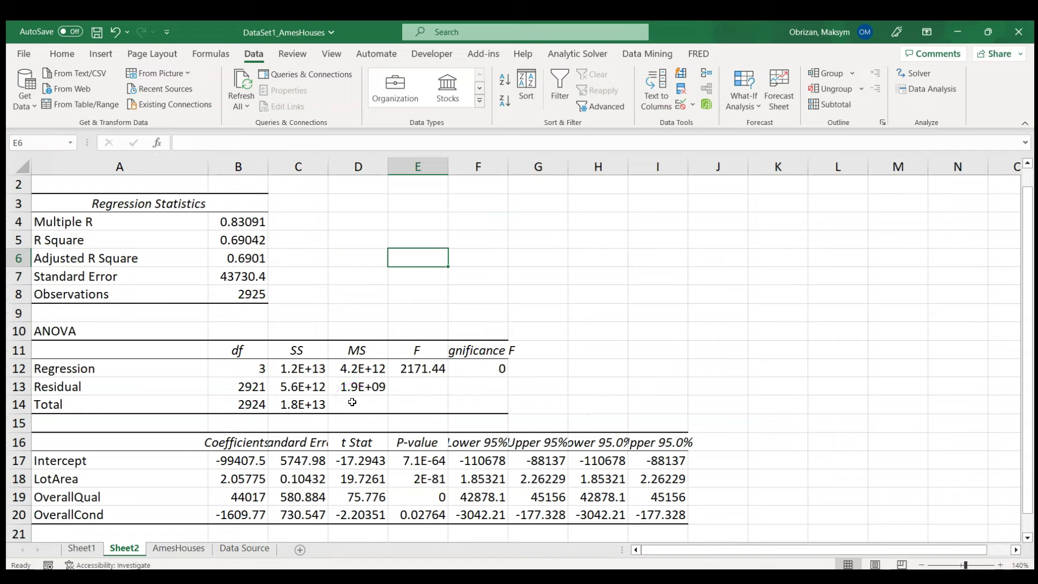
left_click(8, 442)
left_click(61, 54)
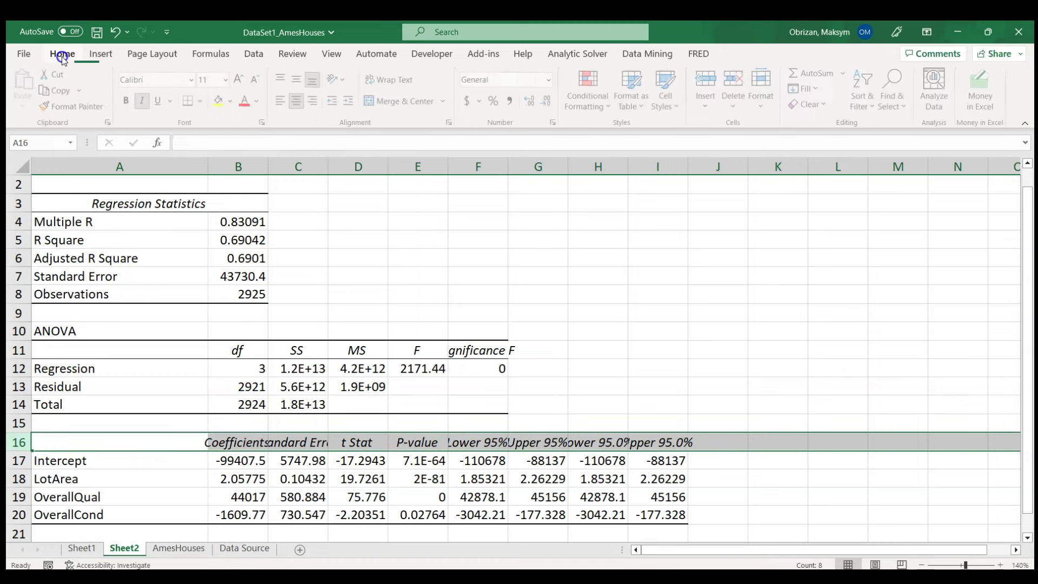
left_click(280, 108)
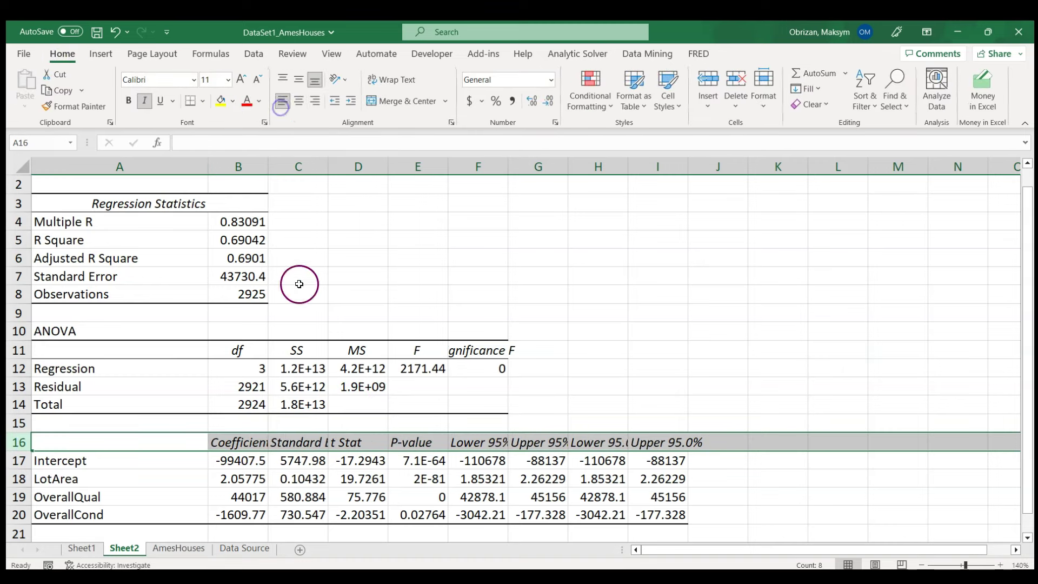
left_click(281, 288)
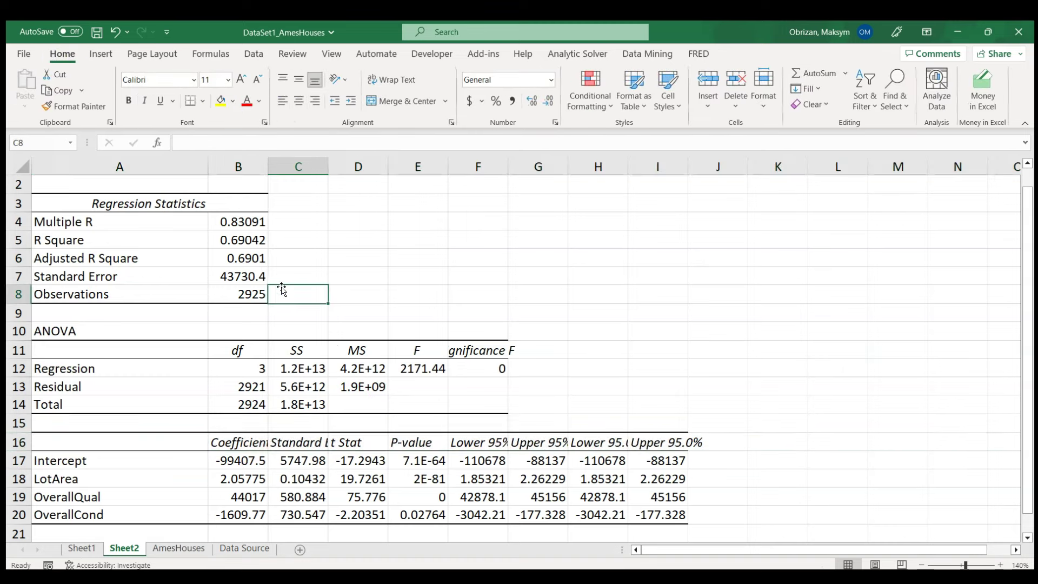
Fill the Adjusted R Square value in B6 with yellow and color the t Stat header and values in D16:D20 red
left_click(250, 258)
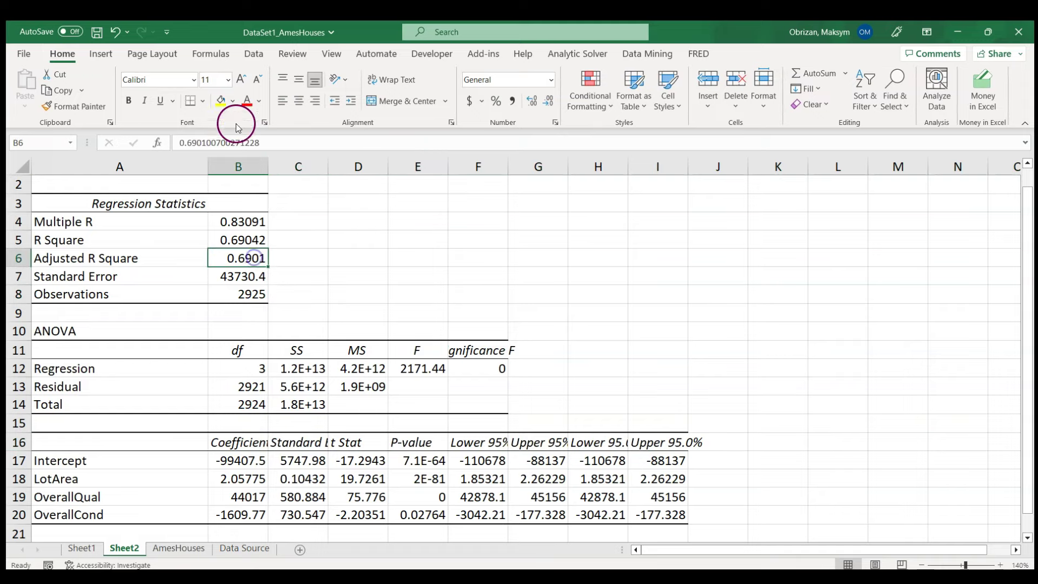
left_click(224, 106)
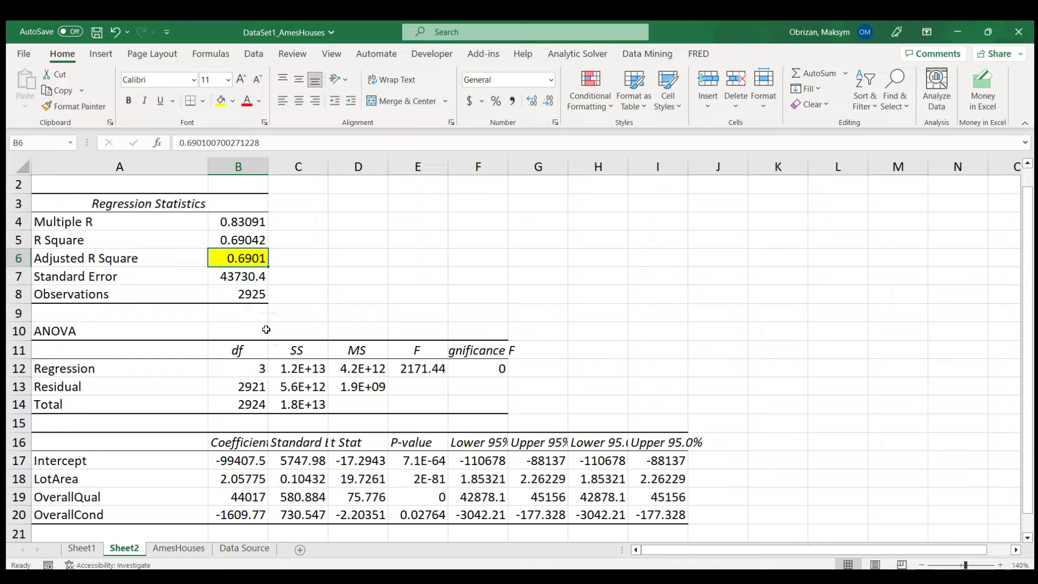
left_click(374, 457)
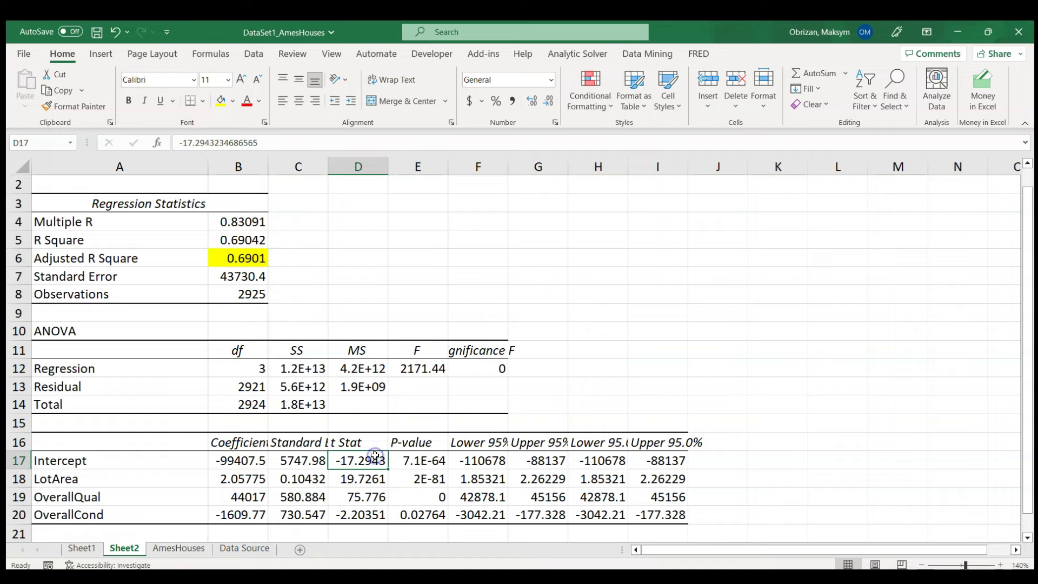
left_click(375, 449)
key("shift+Down")
key("shift+Down")
key("shift+Down")
key("shift+Down")
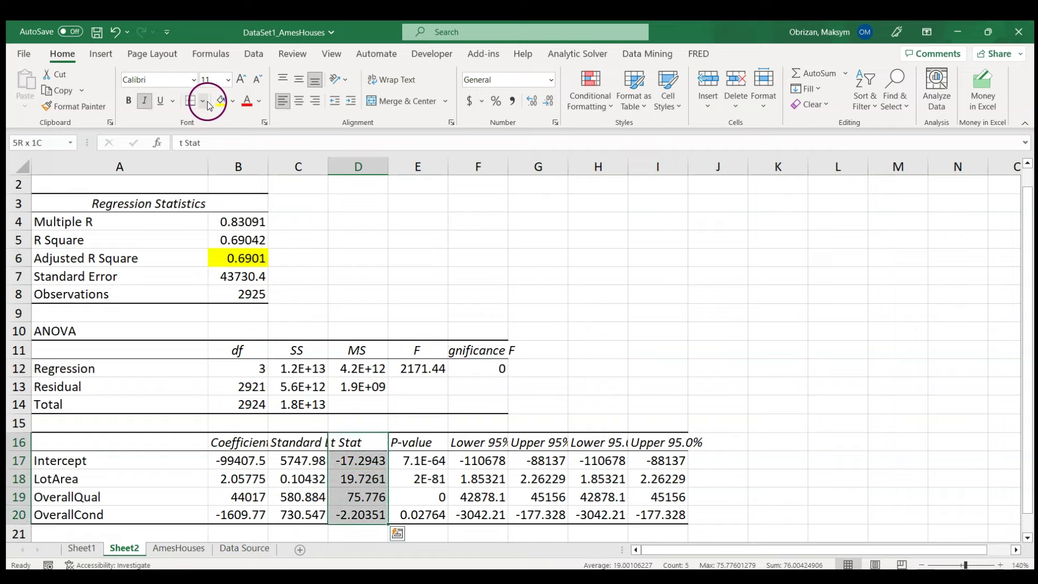
left_click(246, 100)
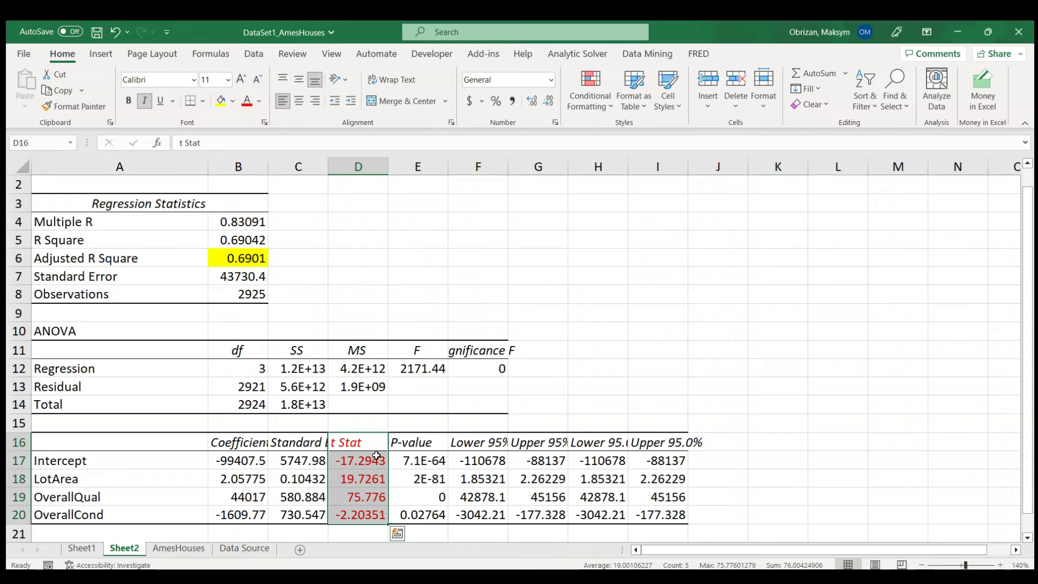
Examine the P-value column, the t statistics in D17:D20, and the Intercept and OverallQual coefficients
left_click(417, 441)
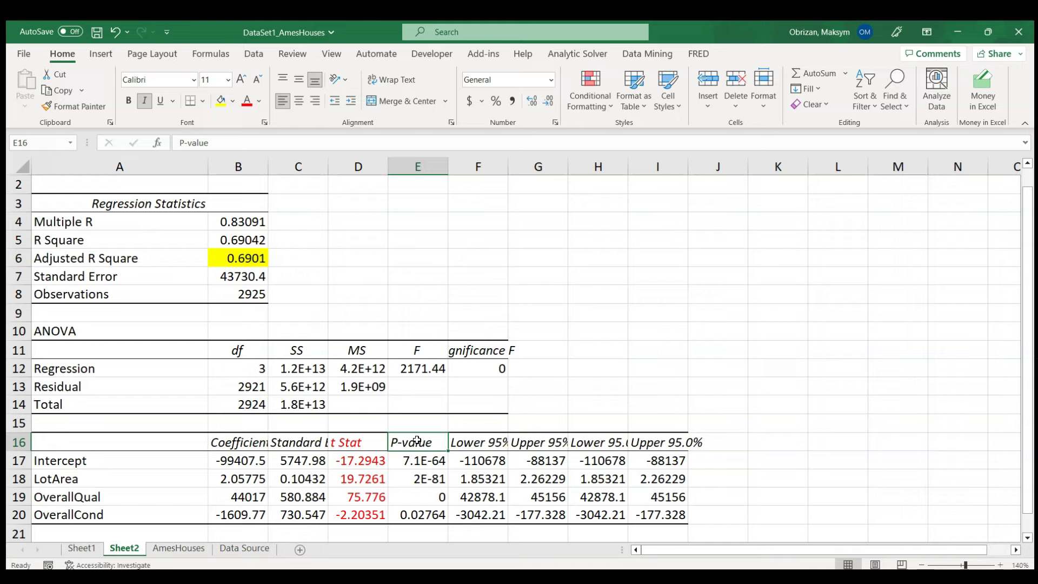
left_click(354, 466)
key("shift+Down")
key("shift+Down")
key("shift+Down")
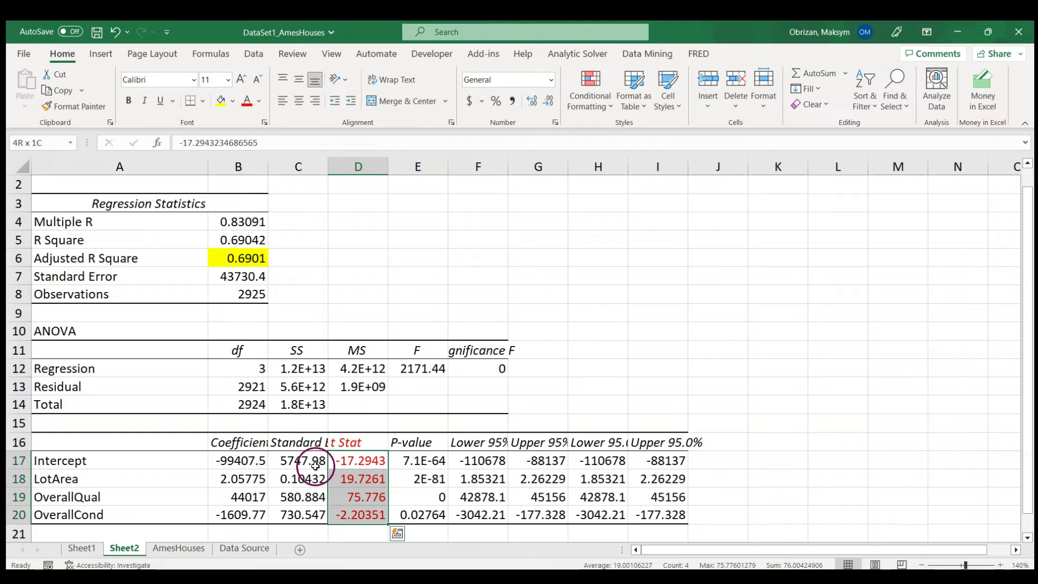
left_click(240, 465)
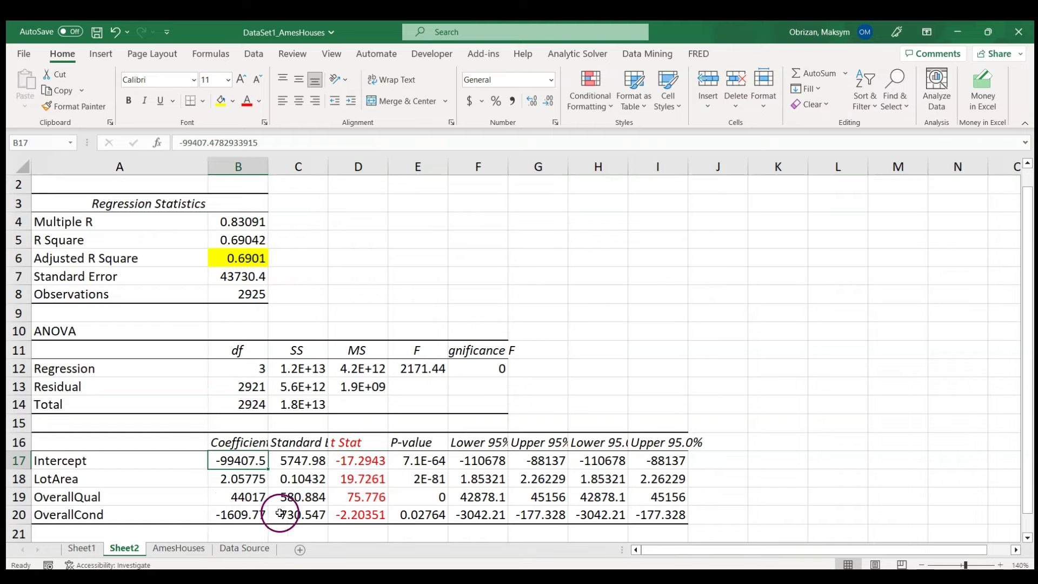
left_click(250, 496)
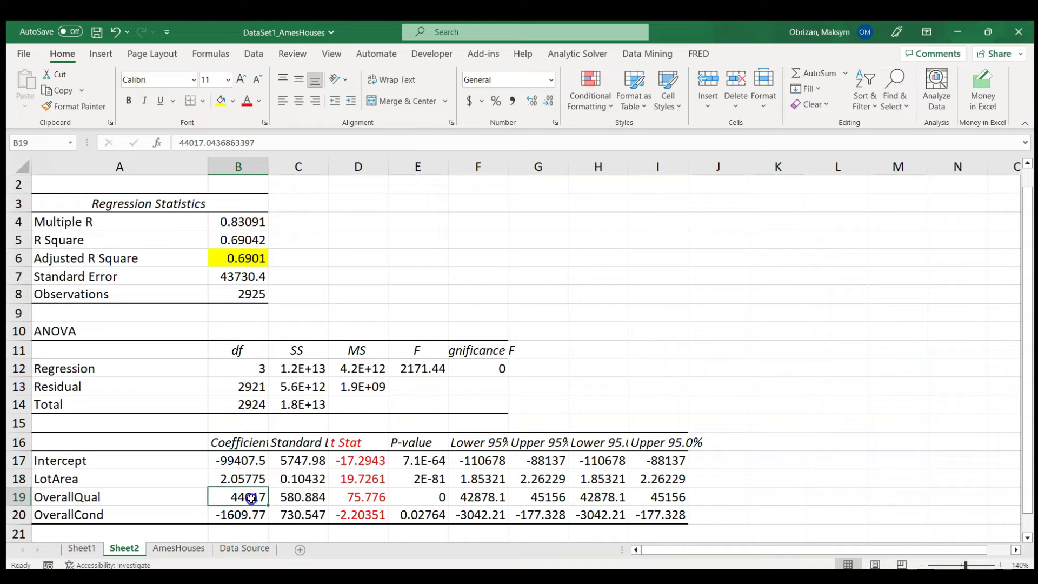